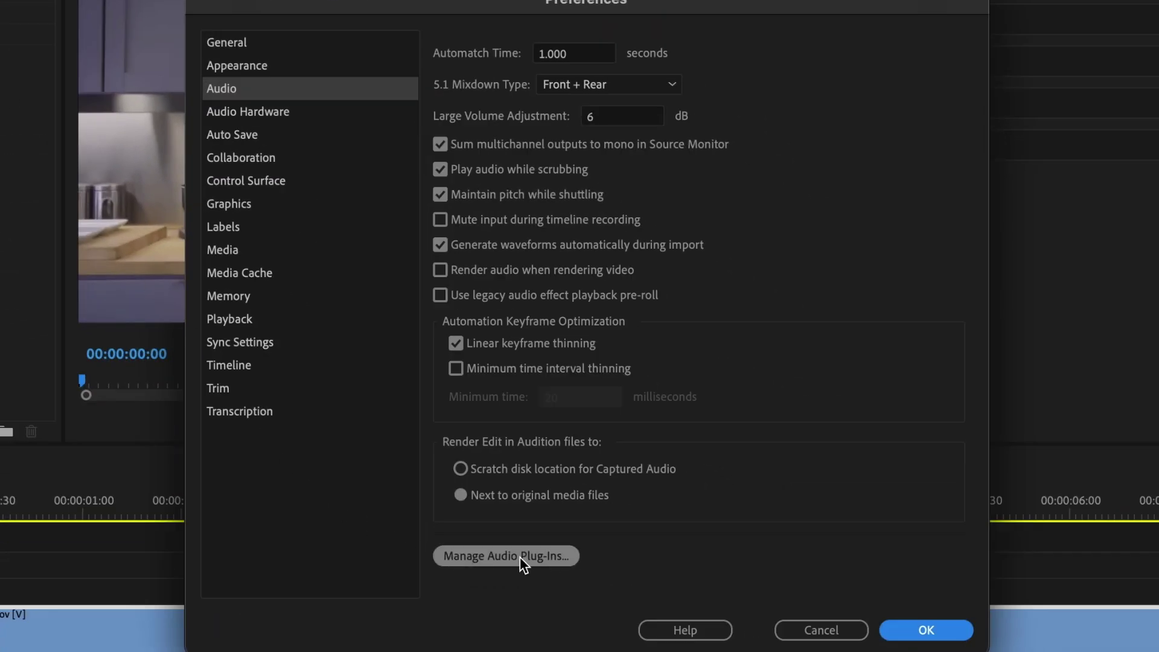
Open Manage Audio Plug-Ins to list the installed audio plug-ins and their status
{"action": "left_click", "coordinate": [541, 557]}
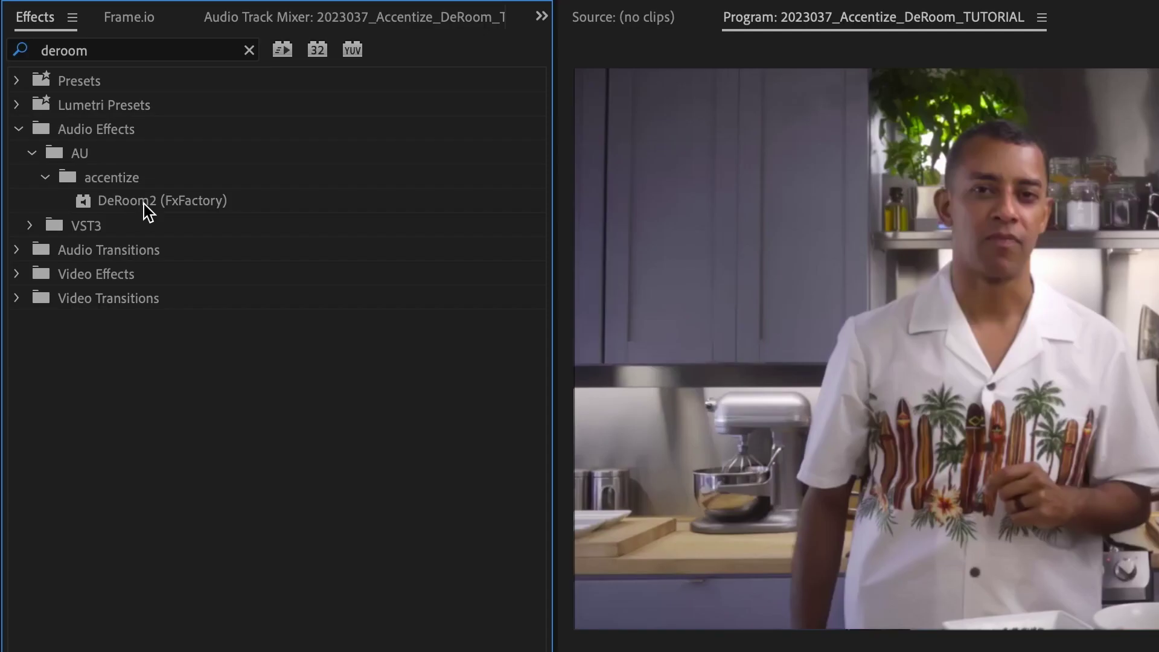
Drag the DeRoom2 effect onto the kitchen clip's A1 audio
{"action": "left_click_drag", "start_coordinate": [72, 127], "coordinate": [123, 162]}
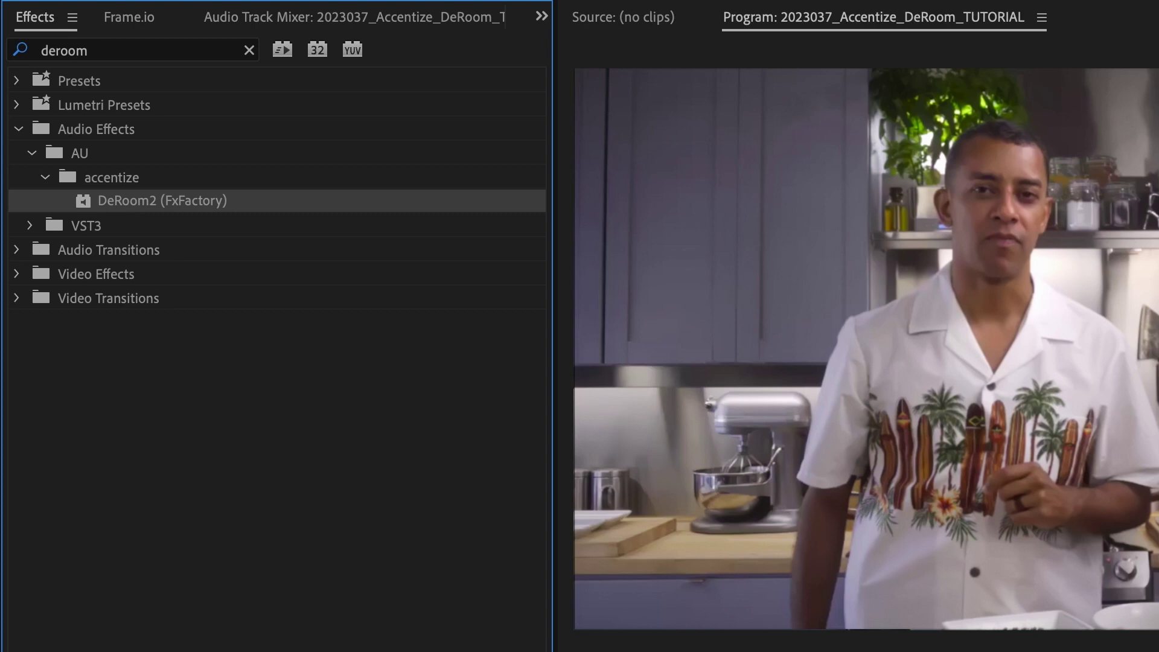
{"action": "left_click_drag", "start_coordinate": [82, 124], "coordinate": [385, 591]}
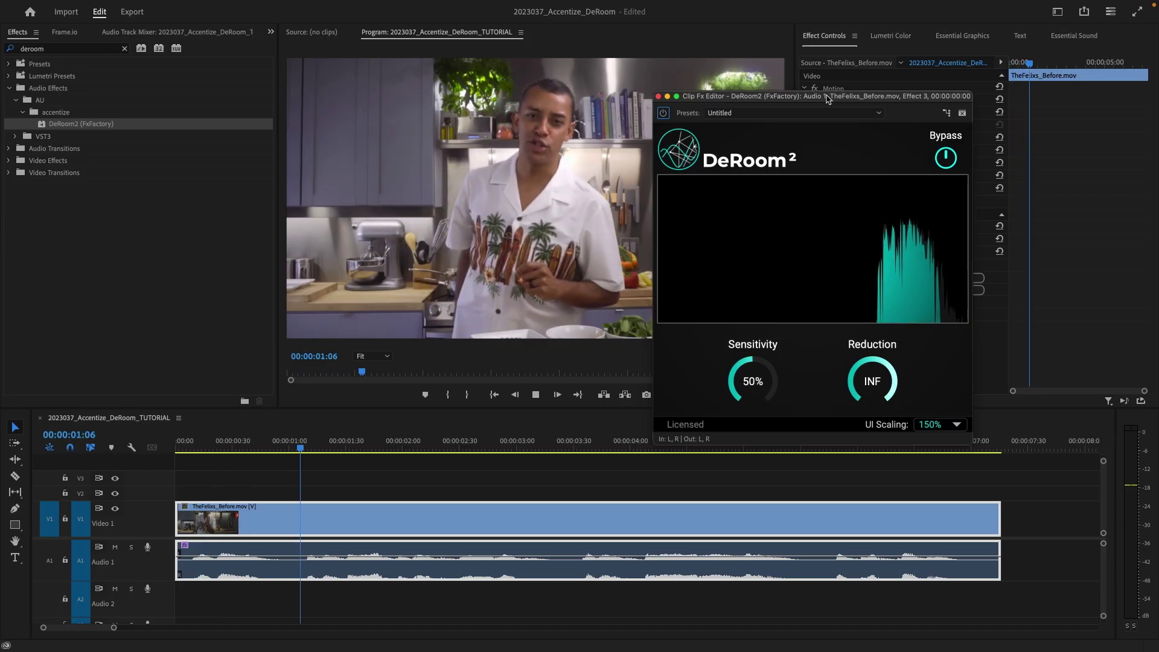
{"action": "mouse_move", "coordinate": [595, 482]}
{"action": "left_mouse_down"}
{"action": "mouse_move", "coordinate": [609, 558]}
{"action": "mouse_move", "coordinate": [613, 404]}
{"action": "mouse_move", "coordinate": [660, 586]}
{"action": "mouse_move", "coordinate": [648, 322]}
{"action": "mouse_move", "coordinate": [662, 454]}
{"action": "mouse_move", "coordinate": [662, 426]}
{"action": "left_mouse_up"}
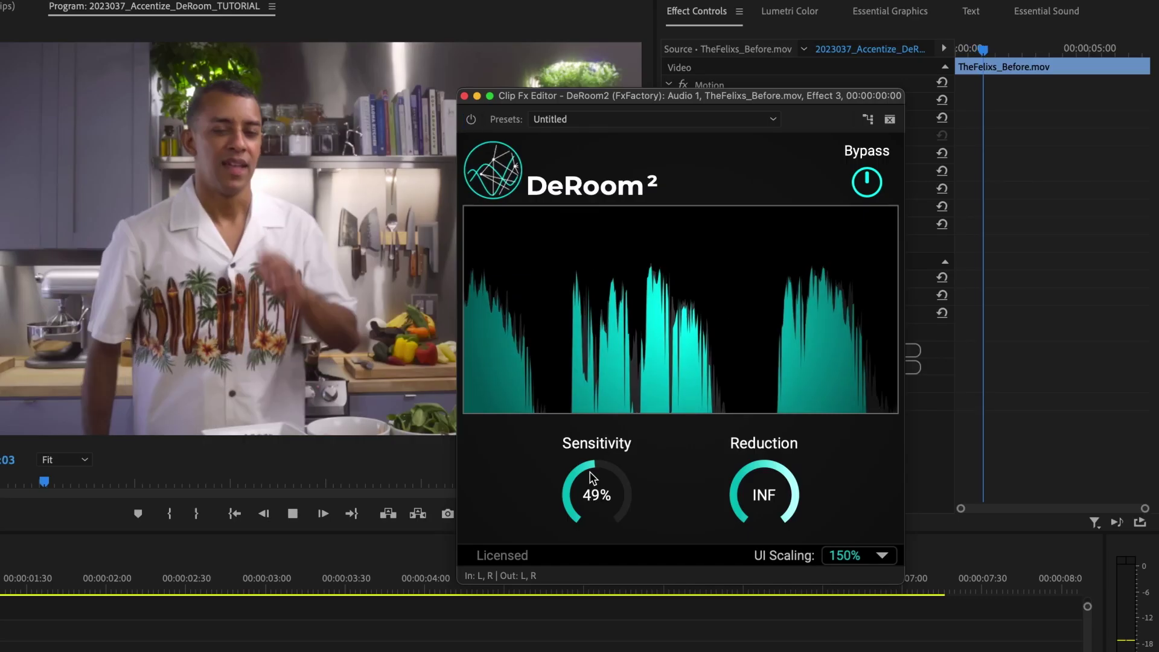
{"action": "mouse_move", "coordinate": [794, 469]}
{"action": "left_mouse_down"}
{"action": "mouse_move", "coordinate": [797, 492]}
{"action": "mouse_move", "coordinate": [756, 552]}
{"action": "mouse_move", "coordinate": [770, 651]}
{"action": "mouse_move", "coordinate": [720, 566]}
{"action": "mouse_move", "coordinate": [692, 405]}
{"action": "mouse_move", "coordinate": [689, 470]}
{"action": "mouse_move", "coordinate": [726, 649]}
{"action": "left_mouse_up"}
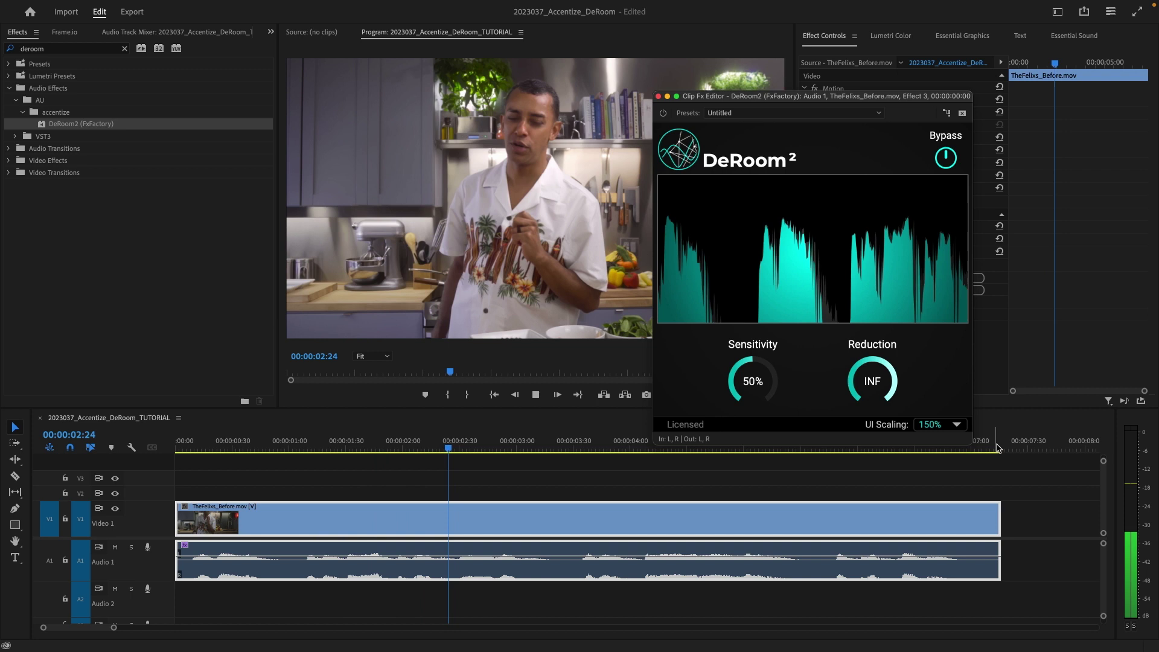